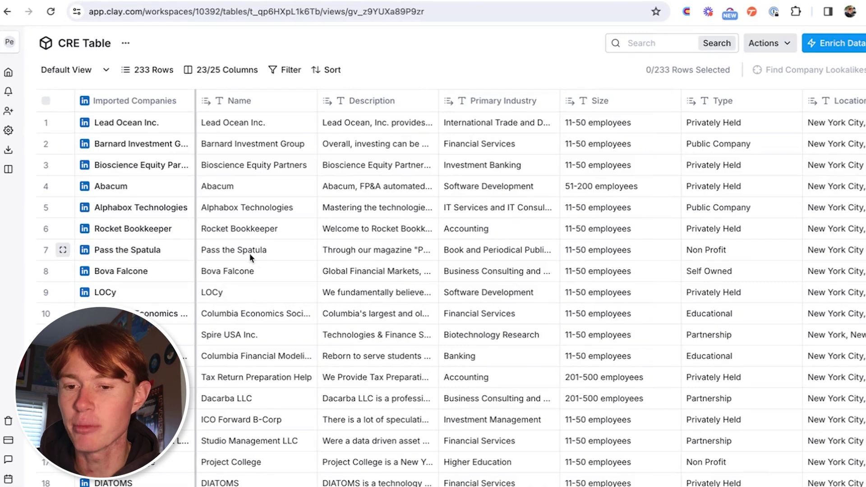
Step: Bring up the Enrich Company enrichment, which takes a company LinkedIn URL as input
{"action": "scroll", "coordinate": [250, 253], "scroll_direction": "down", "scroll_amount": 10}
{"action": "scroll", "coordinate": [251, 253], "scroll_direction": "up", "scroll_amount": 10}
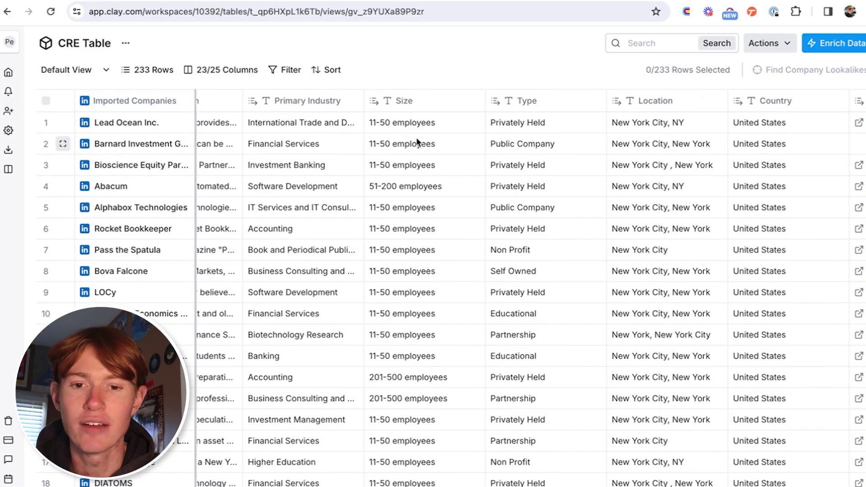
{"action": "scroll", "coordinate": [424, 189], "scroll_direction": "right", "scroll_amount": 10}
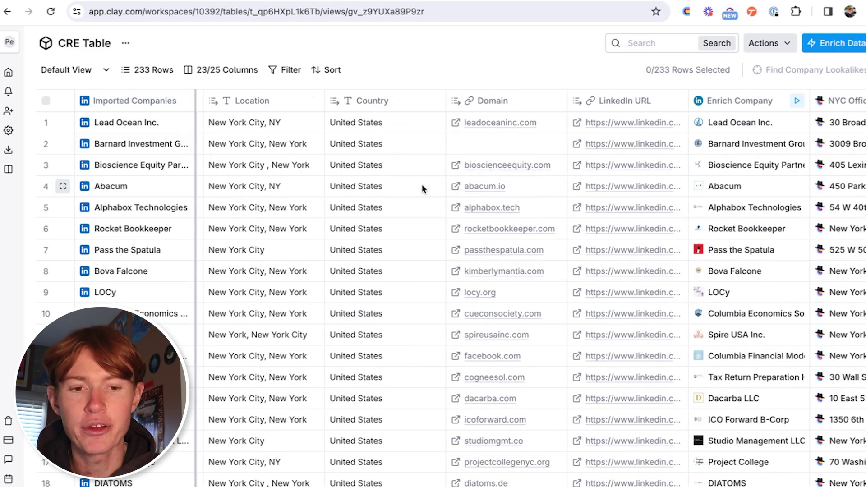
{"action": "scroll", "coordinate": [421, 185], "scroll_direction": "right", "scroll_amount": 4}
{"action": "scroll", "coordinate": [422, 185], "scroll_direction": "left", "scroll_amount": 5}
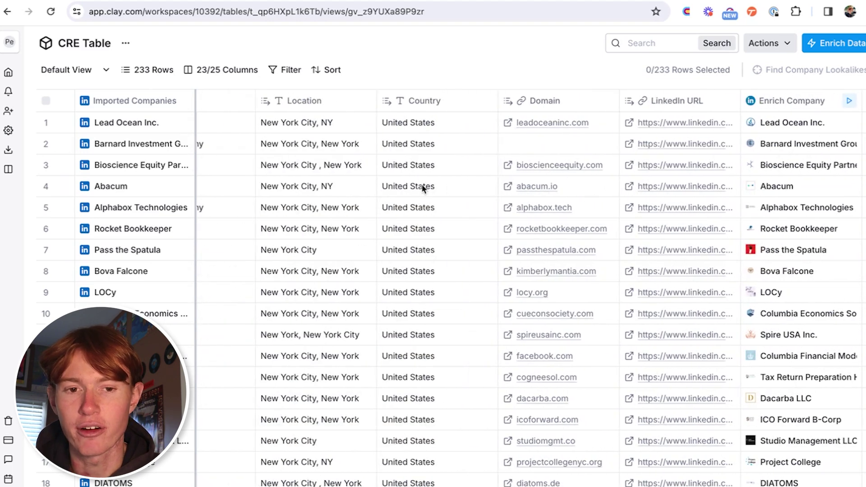
{"action": "scroll", "coordinate": [423, 189], "scroll_direction": "right", "scroll_amount": 1}
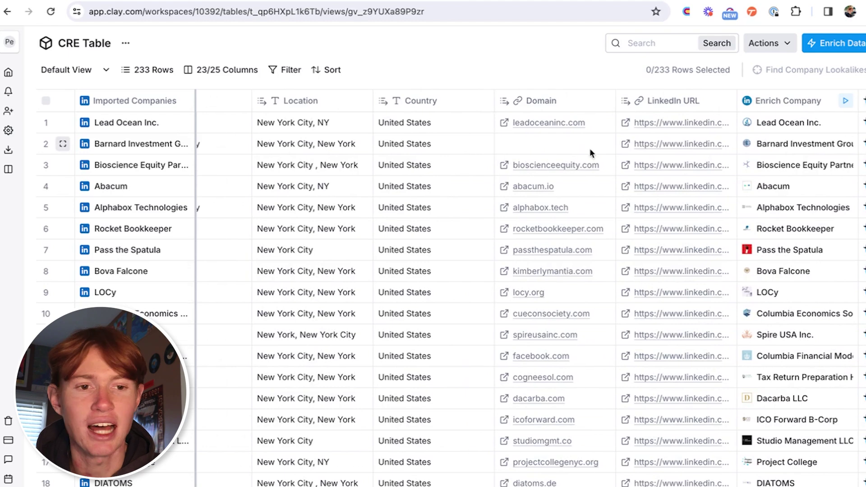
{"action": "left_click", "coordinate": [838, 51]}
{"action": "type", "text": "enri"}
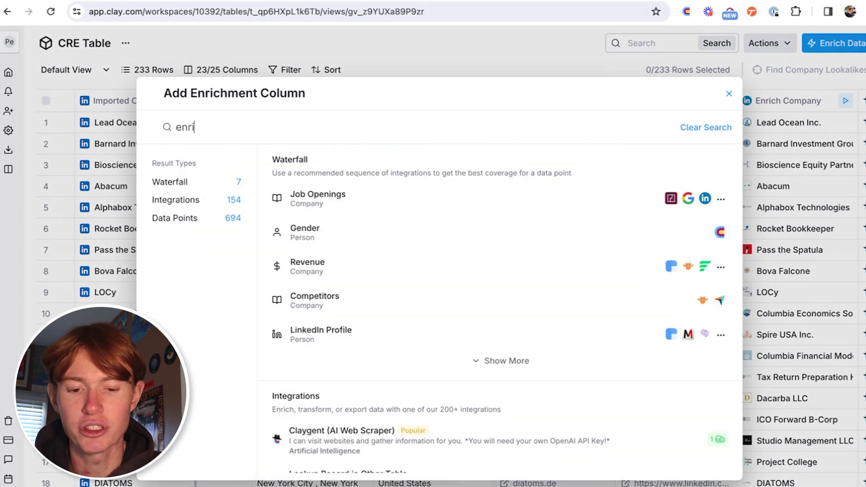
{"action": "type", "text": "ch compa"}
{"action": "left_click", "coordinate": [472, 196]}
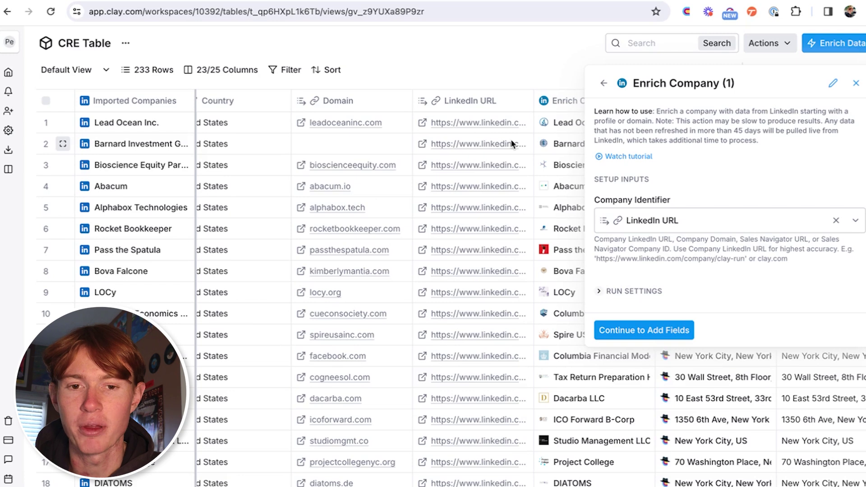
Step: Inspect Lead Ocean Inc.'s enriched company details: Name, Size, Slug, Industry and Founded
{"action": "scroll", "coordinate": [512, 143], "scroll_direction": "left", "scroll_amount": 15}
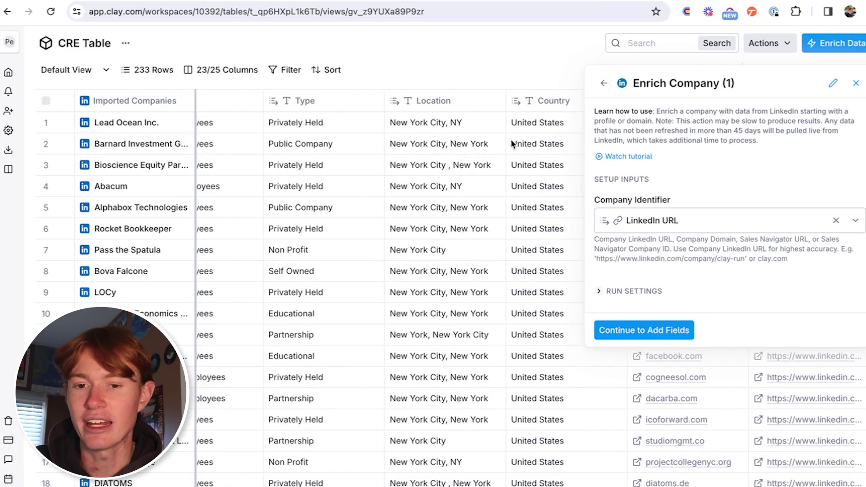
{"action": "scroll", "coordinate": [512, 143], "scroll_direction": "left", "scroll_amount": 5}
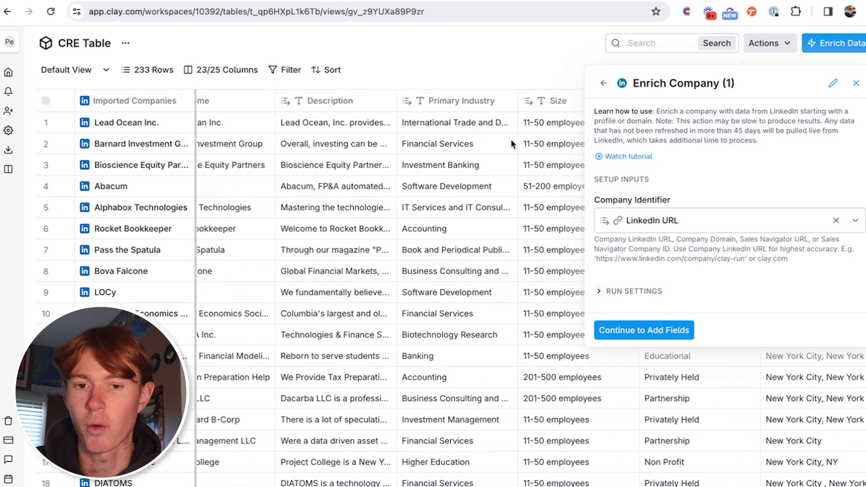
{"action": "scroll", "coordinate": [474, 155], "scroll_direction": "right", "scroll_amount": 10}
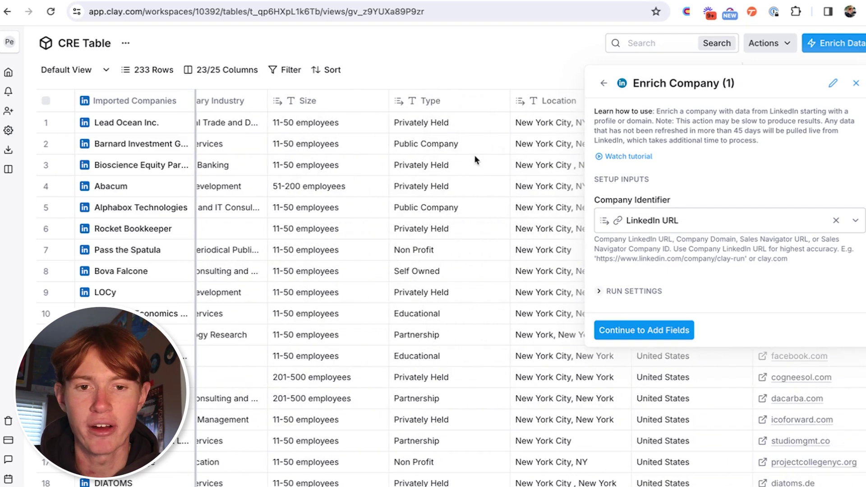
{"action": "scroll", "coordinate": [416, 158], "scroll_direction": "right", "scroll_amount": 5}
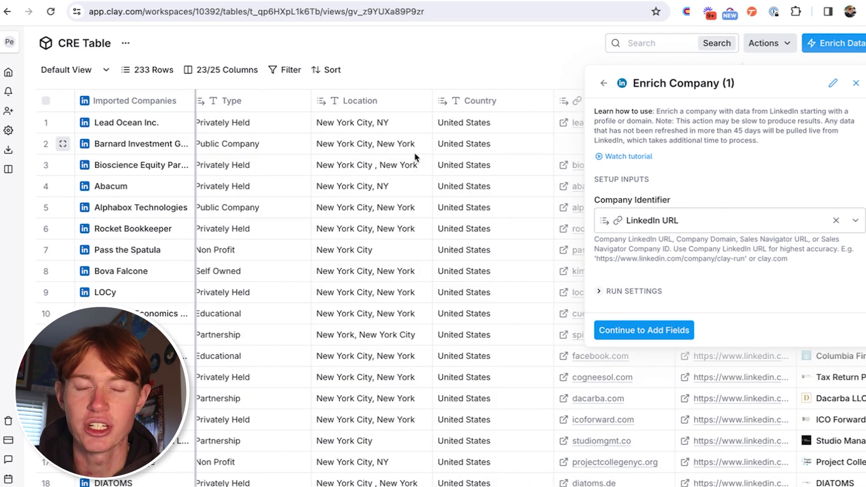
{"action": "scroll", "coordinate": [416, 157], "scroll_direction": "right", "scroll_amount": 5}
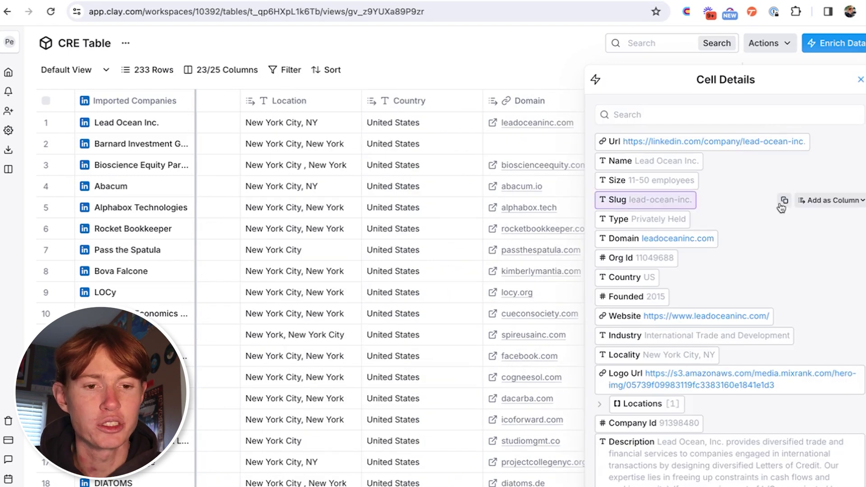
Step: Close Lead Ocean Inc.'s company details and scroll right to the NYC Office Address column
{"action": "scroll", "coordinate": [780, 205], "scroll_direction": "down", "scroll_amount": 2}
{"action": "scroll", "coordinate": [754, 397], "scroll_direction": "up", "scroll_amount": 2}
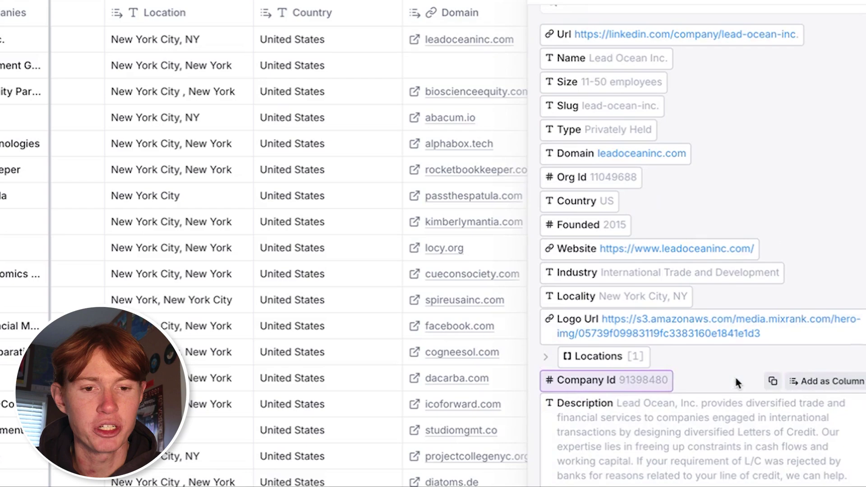
{"action": "scroll", "coordinate": [745, 316], "scroll_direction": "up", "scroll_amount": 1}
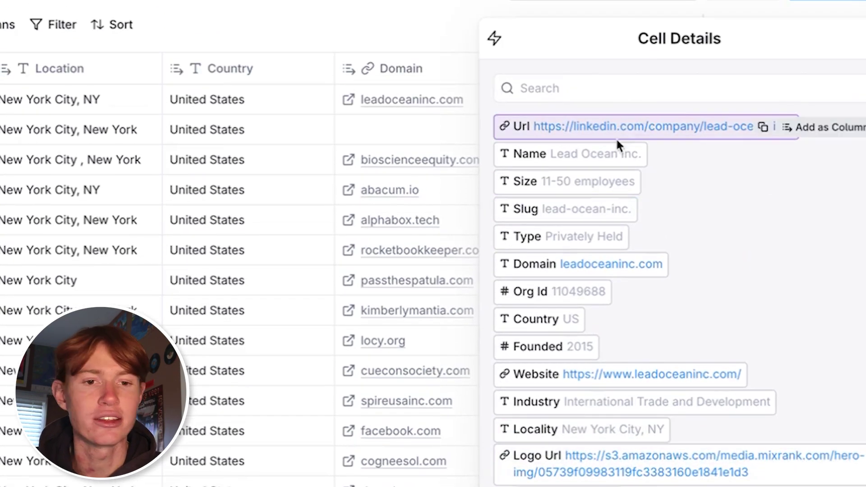
{"action": "key", "text": "Escape"}
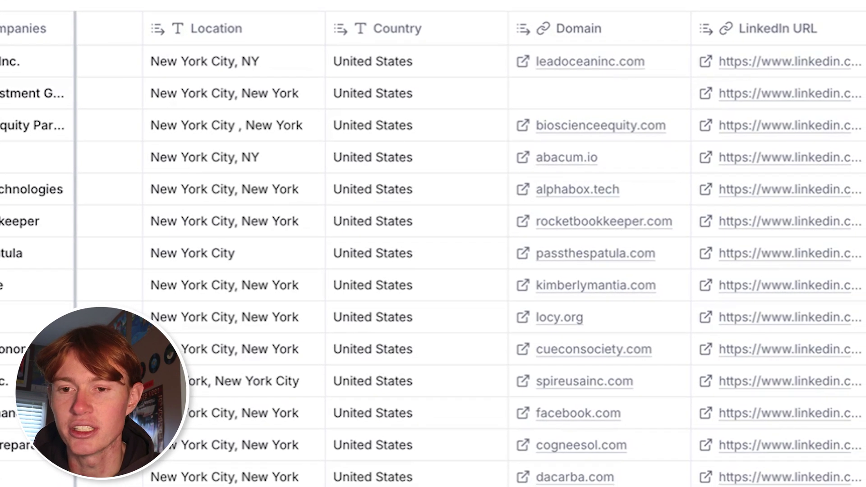
{"action": "scroll", "coordinate": [487, 244], "scroll_direction": "right", "scroll_amount": 5}
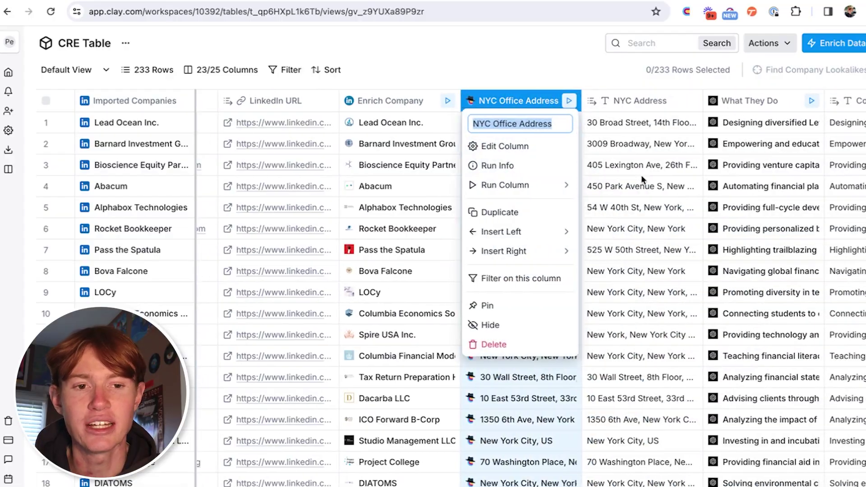
Step: Read the NYC Office Address Claygent mission and its Name input preview, then close the settings
{"action": "left_click", "coordinate": [537, 152]}
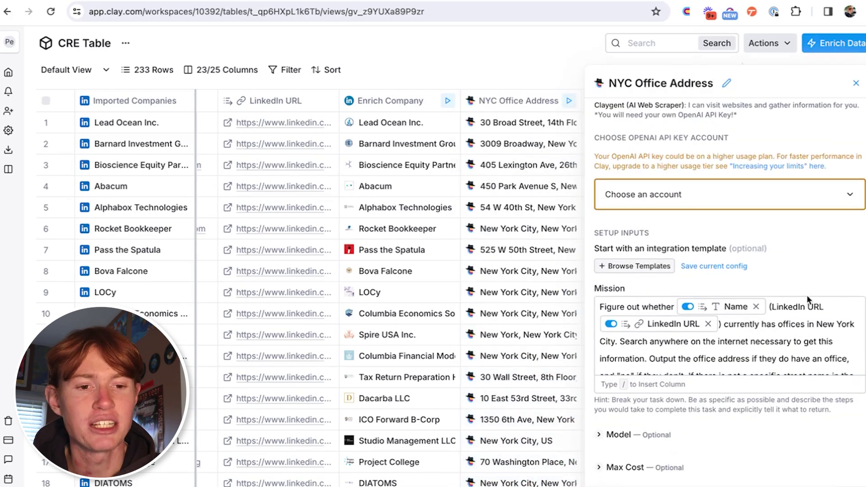
{"action": "scroll", "coordinate": [806, 306], "scroll_direction": "down", "scroll_amount": 1}
{"action": "scroll", "coordinate": [790, 313], "scroll_direction": "up", "scroll_amount": 1}
{"action": "left_click", "coordinate": [728, 313]}
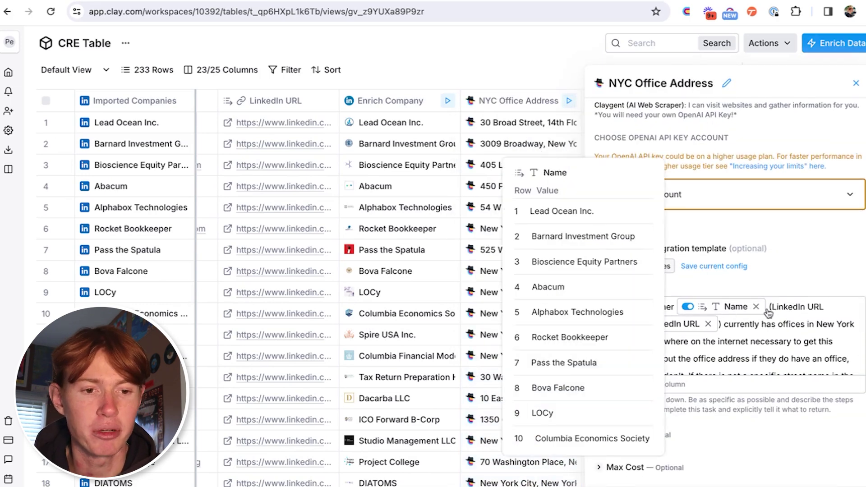
{"action": "scroll", "coordinate": [778, 319], "scroll_direction": "down", "scroll_amount": 1}
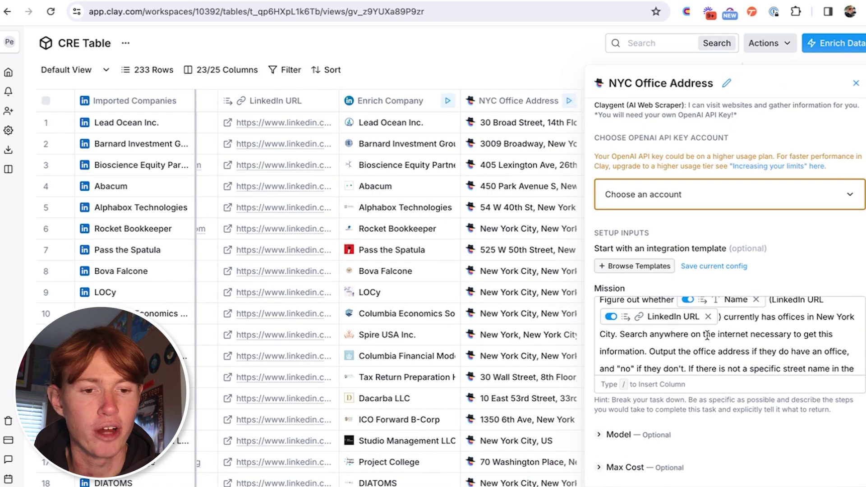
{"action": "scroll", "coordinate": [740, 334], "scroll_direction": "up", "scroll_amount": 1}
{"action": "scroll", "coordinate": [826, 327], "scroll_direction": "down", "scroll_amount": 1}
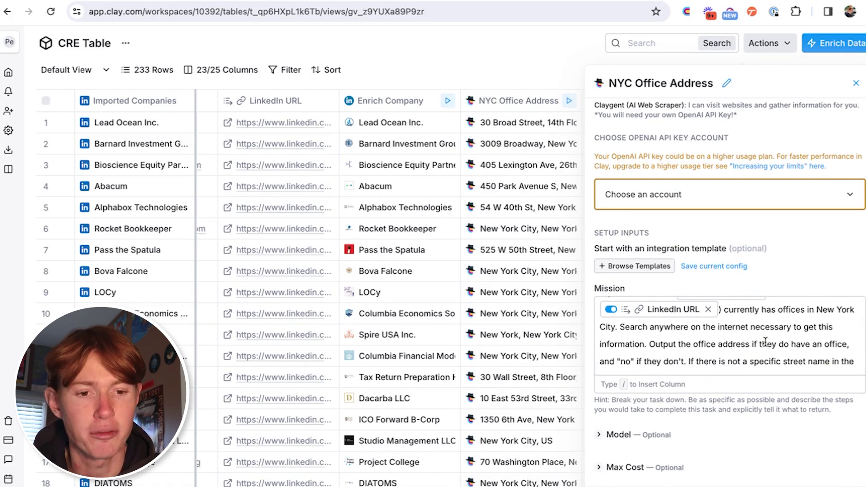
{"action": "scroll", "coordinate": [734, 347], "scroll_direction": "up", "scroll_amount": 1}
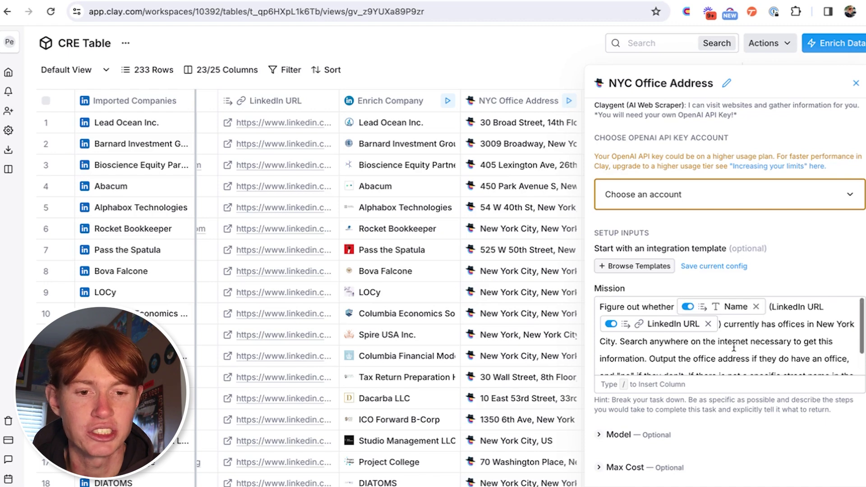
{"action": "key", "text": "Escape"}
{"action": "scroll", "coordinate": [807, 188], "scroll_direction": "left", "scroll_amount": 2}
{"action": "scroll", "coordinate": [648, 187], "scroll_direction": "left", "scroll_amount": 1}
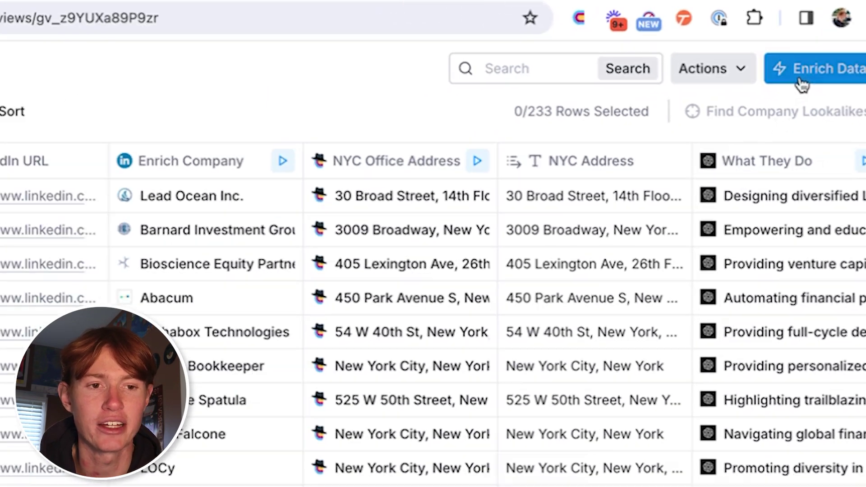
Step: Open the What They Do column's settings and read its full company-strength AI prompt
{"action": "left_click", "coordinate": [802, 84]}
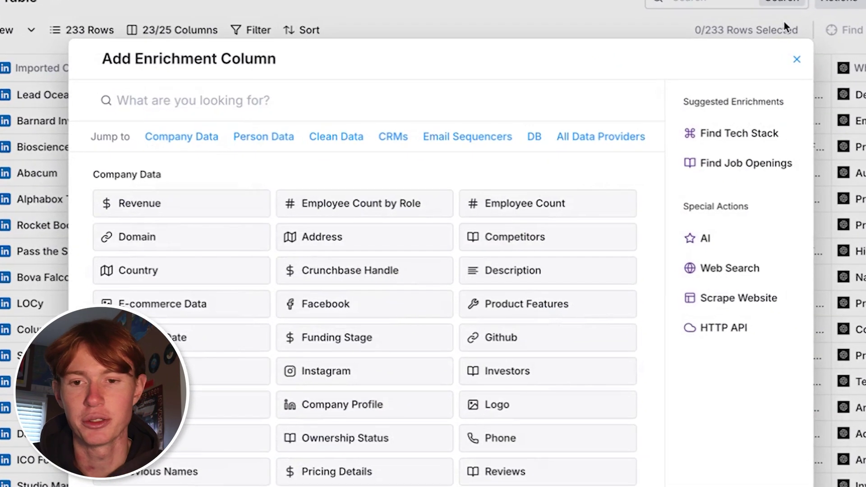
{"action": "type", "text": "openai"}
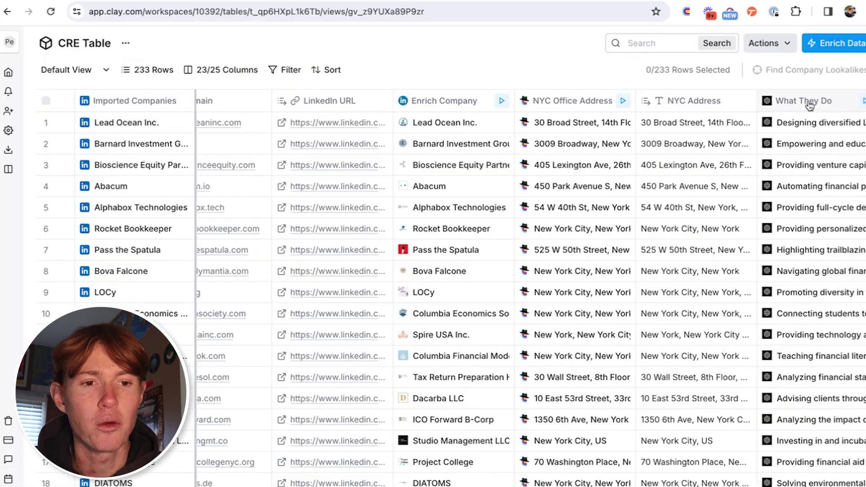
{"action": "left_click", "coordinate": [809, 100]}
{"action": "left_click", "coordinate": [538, 156]}
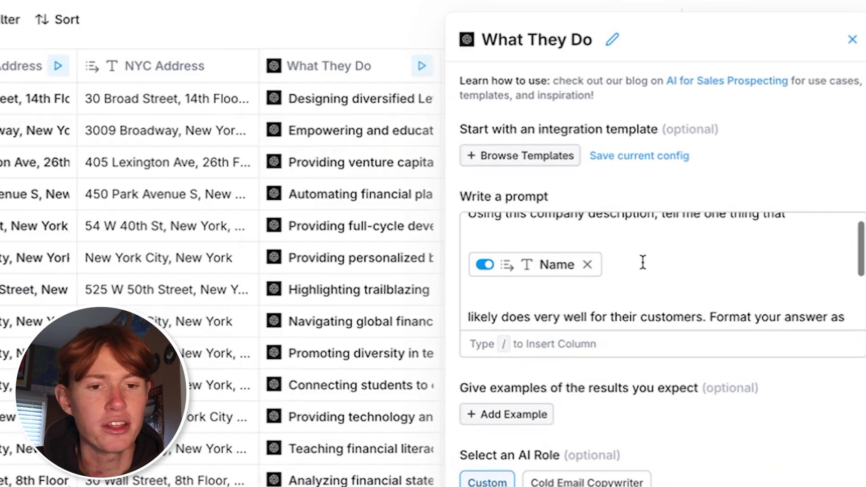
{"action": "scroll", "coordinate": [716, 231], "scroll_direction": "up", "scroll_amount": 1}
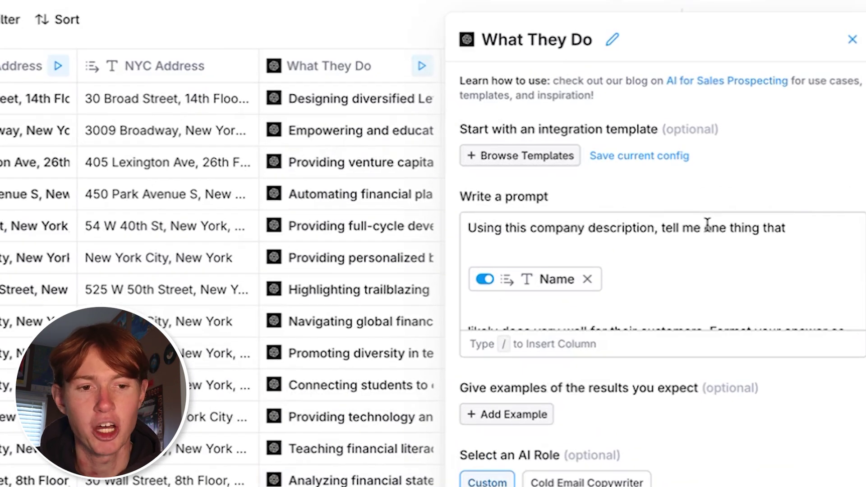
{"action": "scroll", "coordinate": [523, 267], "scroll_direction": "down", "scroll_amount": 2}
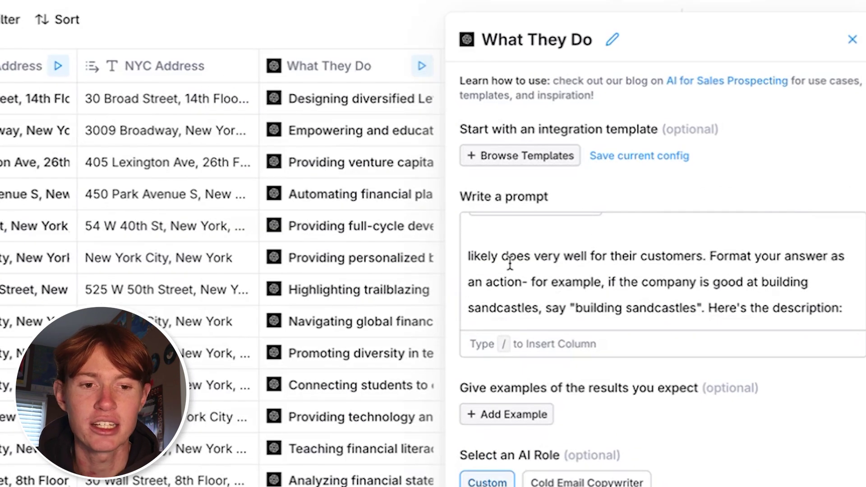
{"action": "scroll", "coordinate": [510, 265], "scroll_direction": "down", "scroll_amount": 1}
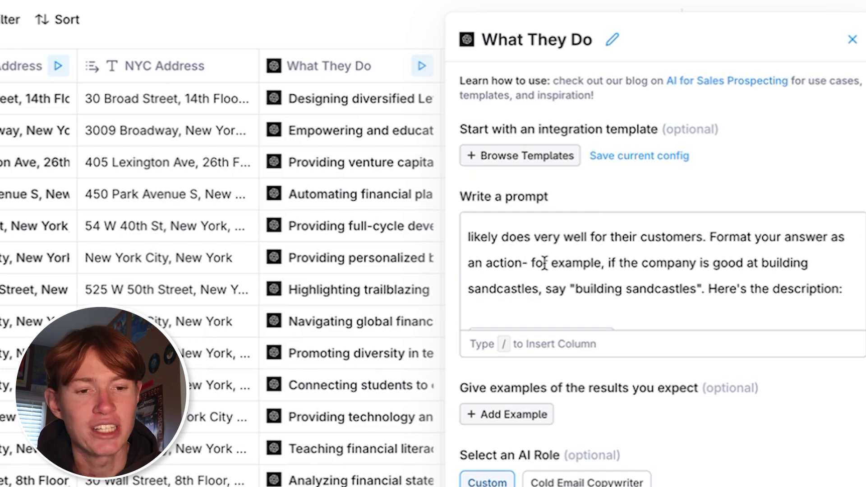
{"action": "scroll", "coordinate": [636, 259], "scroll_direction": "down", "scroll_amount": 1}
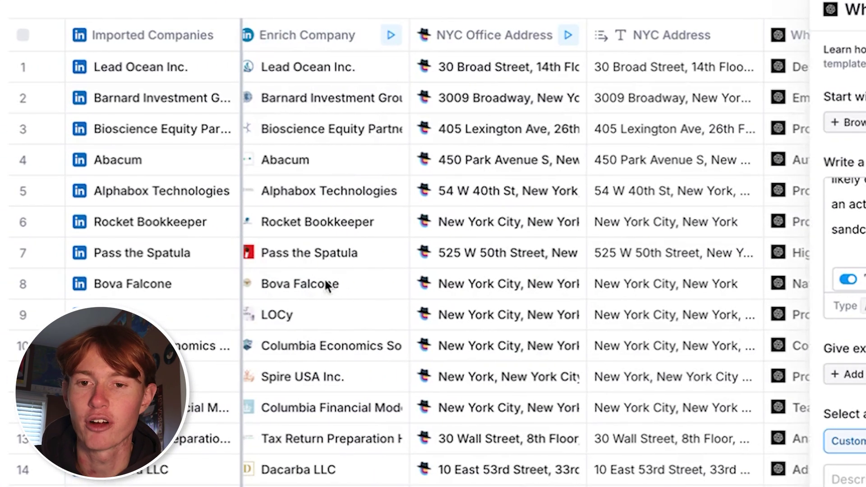
{"action": "scroll", "coordinate": [329, 253], "scroll_direction": "left", "scroll_amount": 2}
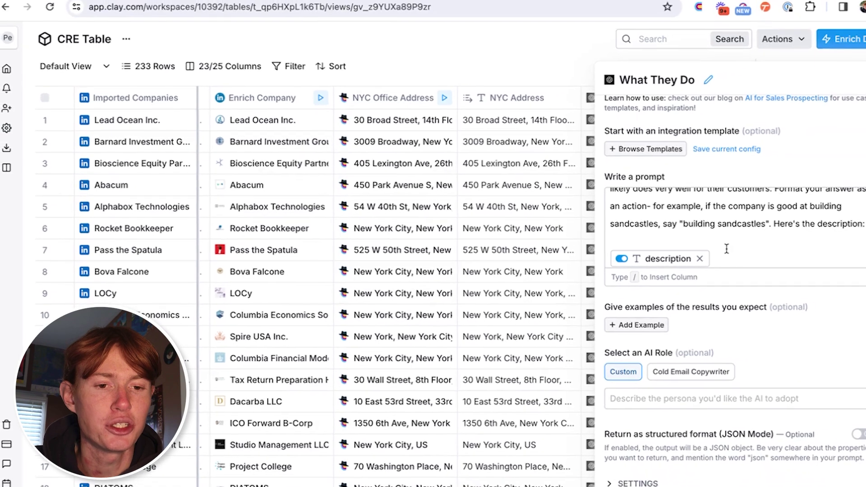
{"action": "scroll", "coordinate": [714, 249], "scroll_direction": "up", "scroll_amount": 1}
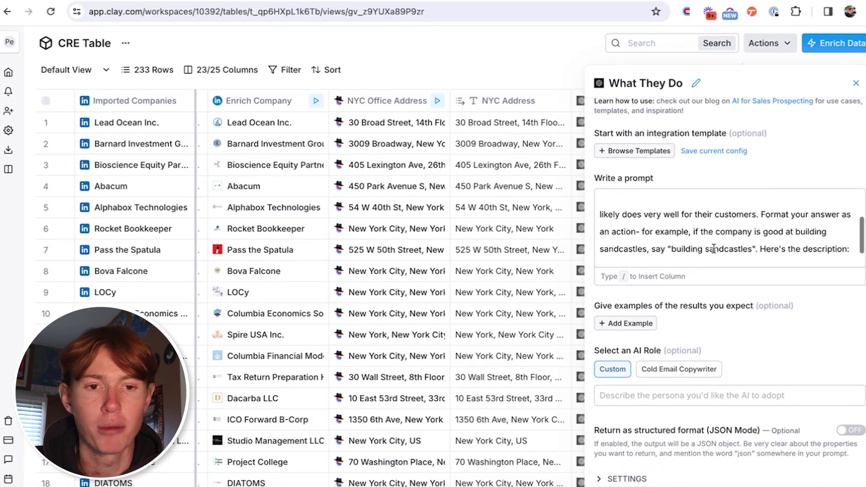
{"action": "scroll", "coordinate": [726, 298], "scroll_direction": "up", "scroll_amount": 1}
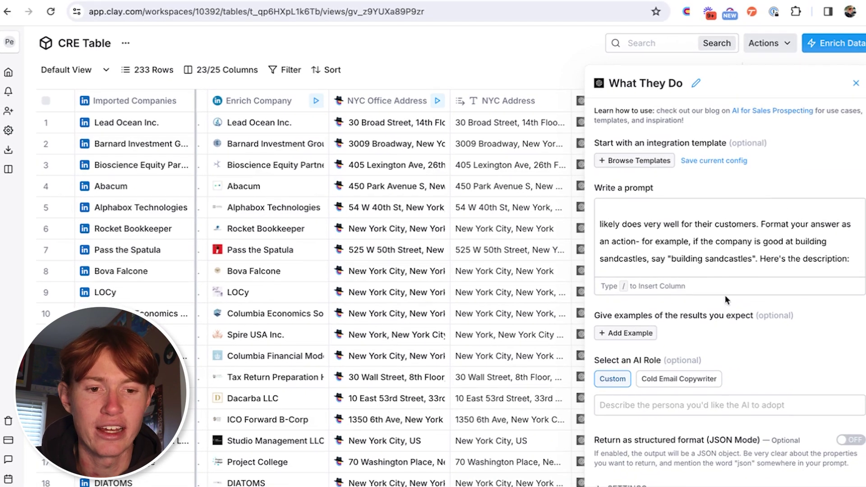
Step: Close the settings and view the What They Do responses for rows 1, 5, 6, 8 and 9
{"action": "left_click", "coordinate": [855, 84]}
{"action": "scroll", "coordinate": [683, 166], "scroll_direction": "left", "scroll_amount": 4}
{"action": "left_click", "coordinate": [715, 127]}
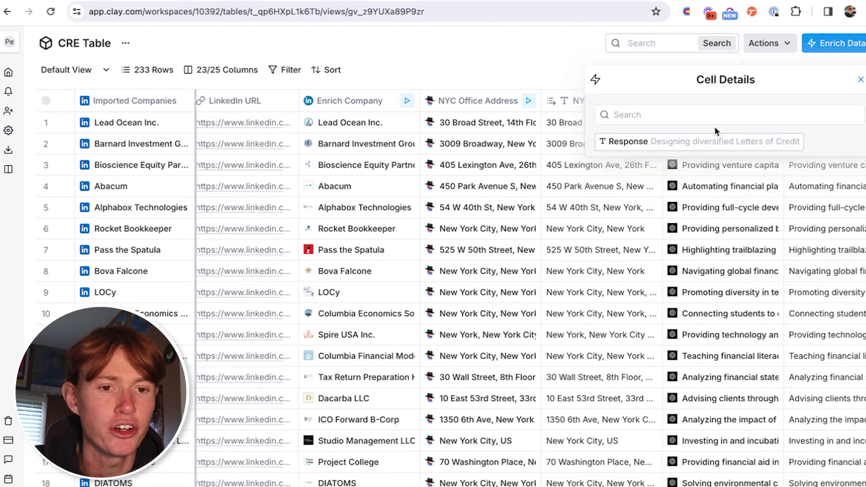
{"action": "left_click", "coordinate": [716, 206]}
{"action": "left_click", "coordinate": [709, 230]}
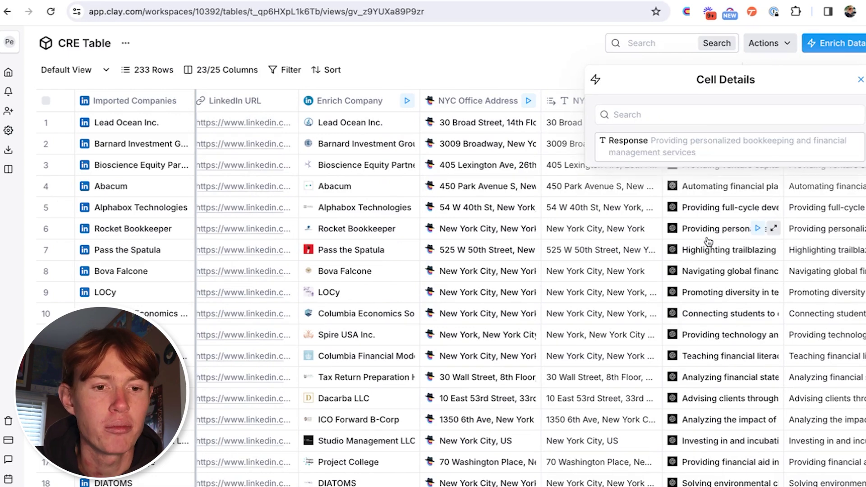
{"action": "left_click", "coordinate": [711, 273]}
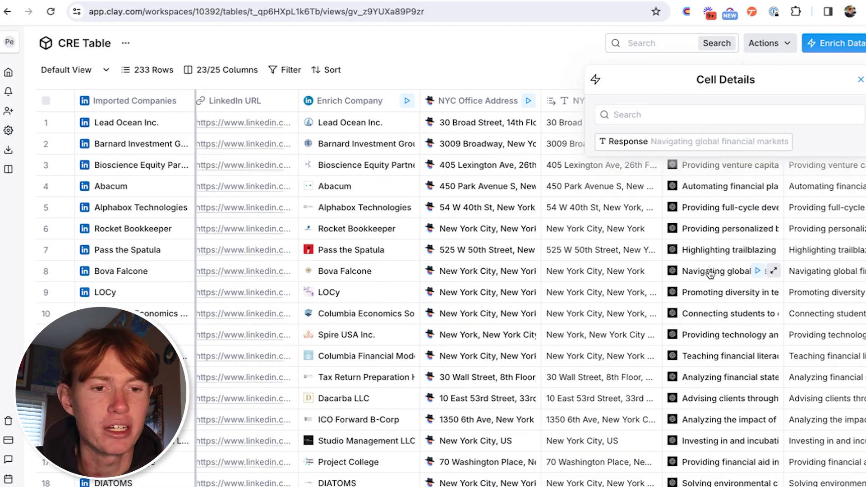
{"action": "left_click", "coordinate": [714, 300]}
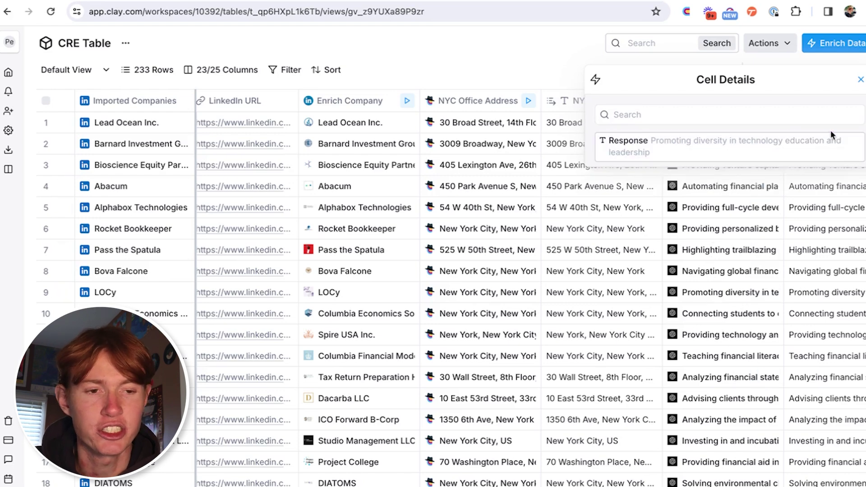
Step: Start a new Formula column, then dismiss the formula generator without adding it
{"action": "scroll", "coordinate": [831, 117], "scroll_direction": "right", "scroll_amount": 3}
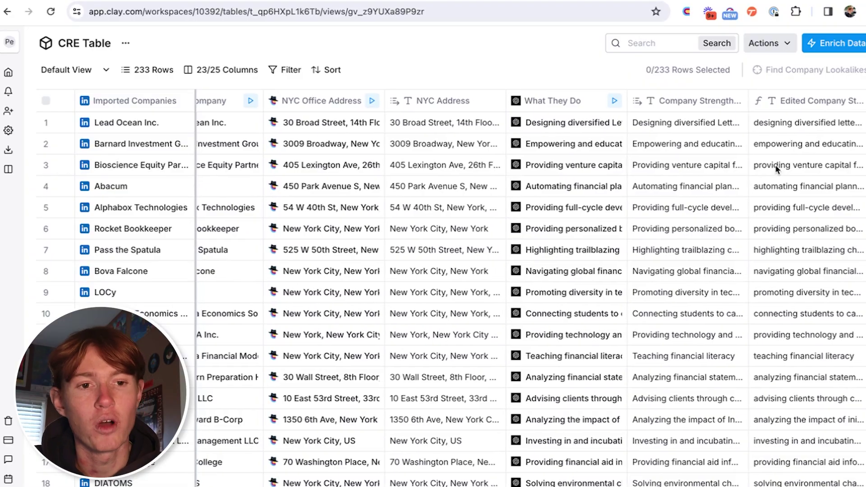
{"action": "scroll", "coordinate": [777, 168], "scroll_direction": "right", "scroll_amount": 2}
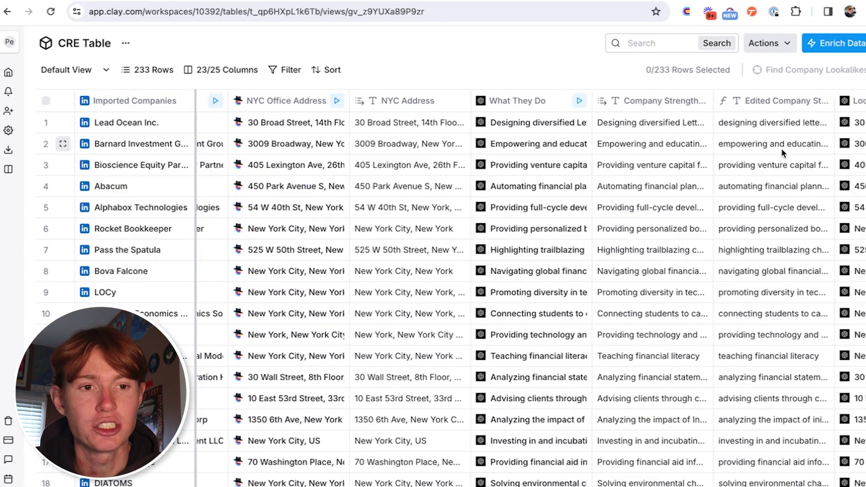
{"action": "scroll", "coordinate": [781, 148], "scroll_direction": "right", "scroll_amount": 10}
{"action": "left_click", "coordinate": [807, 106]}
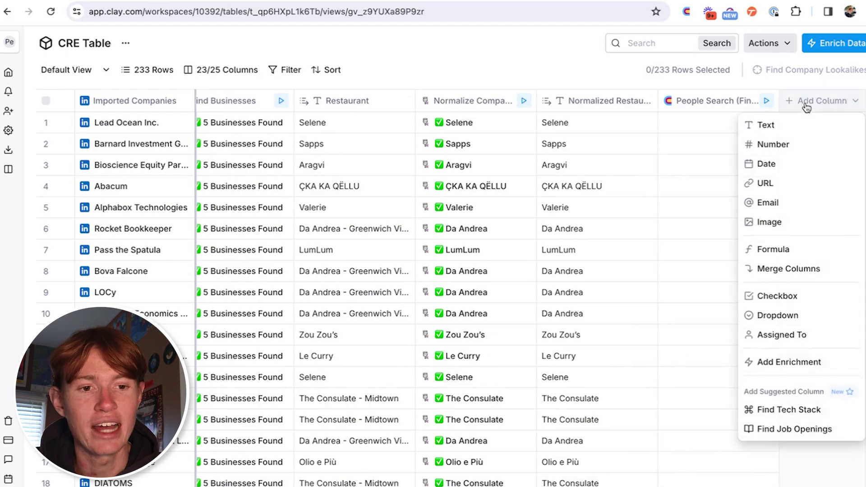
{"action": "left_click", "coordinate": [807, 247]}
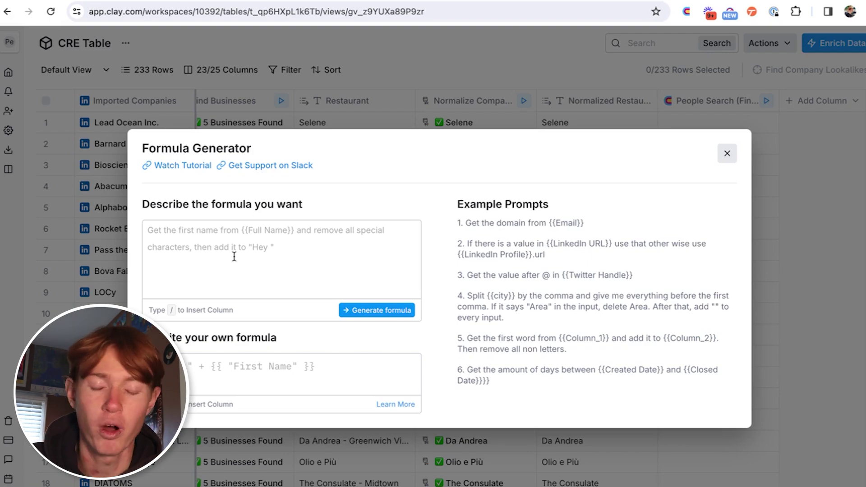
{"action": "left_click", "coordinate": [728, 154]}
Step: View the Edited Company Strengths formula, close it, and scroll back to NYC Address
{"action": "scroll", "coordinate": [741, 158], "scroll_direction": "left", "scroll_amount": 15}
{"action": "left_click", "coordinate": [522, 101]}
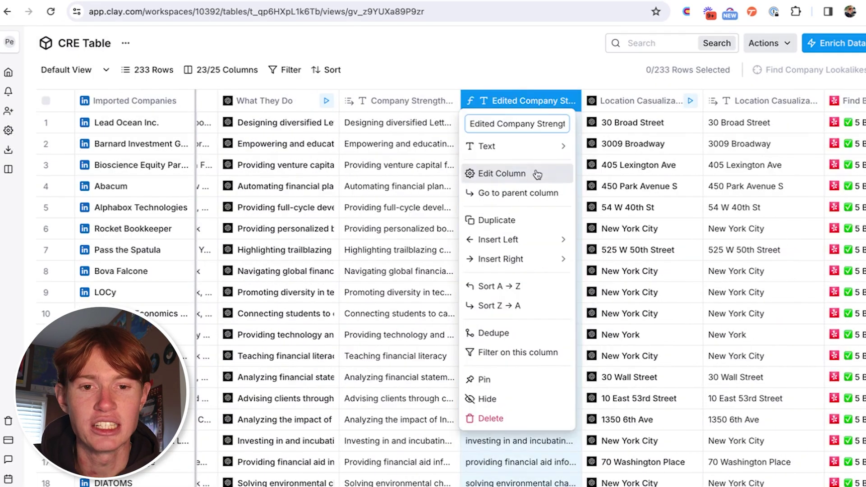
{"action": "left_click", "coordinate": [538, 175]}
{"action": "mouse_move", "coordinate": [218, 239]}
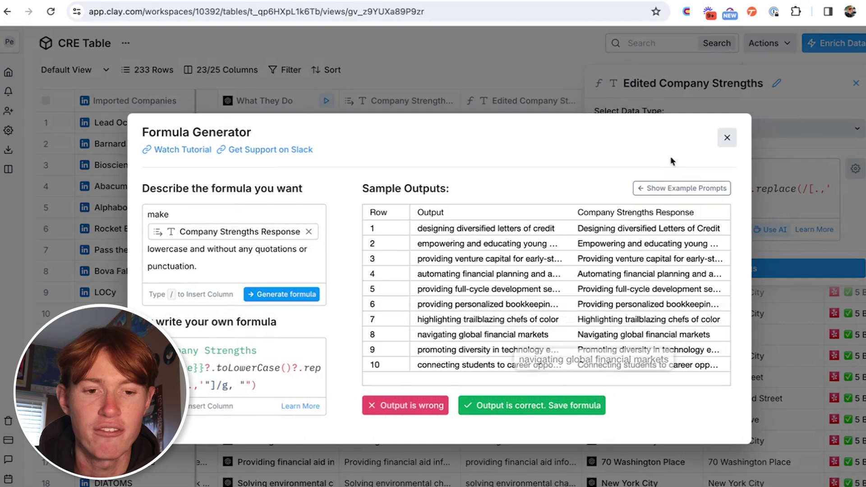
{"action": "left_click", "coordinate": [734, 141]}
{"action": "left_click", "coordinate": [857, 83]}
{"action": "scroll", "coordinate": [408, 220], "scroll_direction": "left", "scroll_amount": 3}
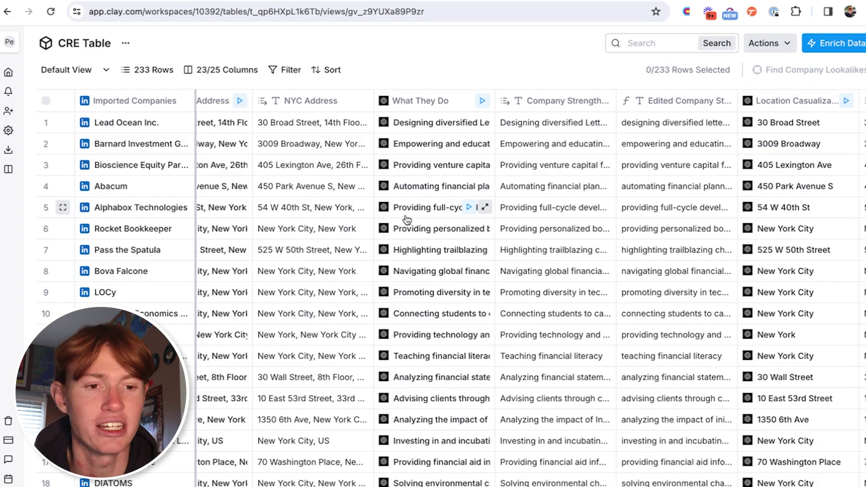
{"action": "scroll", "coordinate": [407, 220], "scroll_direction": "left", "scroll_amount": 2}
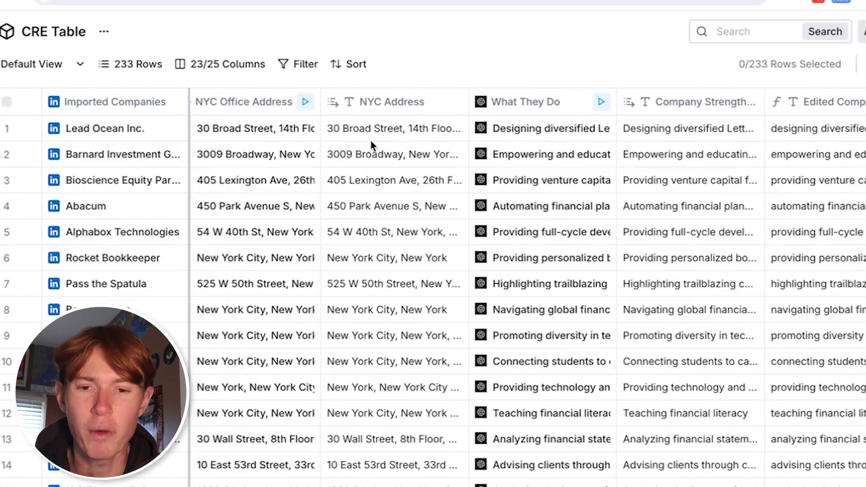
Step: Check row 1's full NYC Address, then read through the Location Casualization AI prompt
{"action": "left_click", "coordinate": [348, 120]}
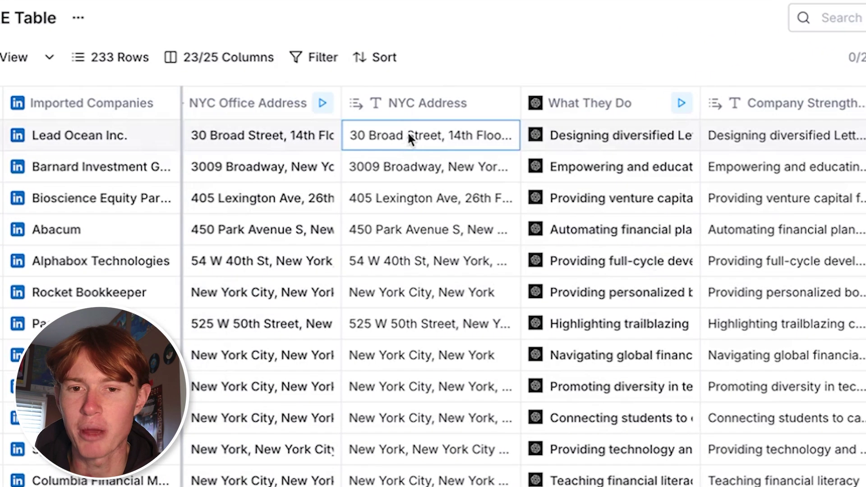
{"action": "left_click", "coordinate": [410, 138]}
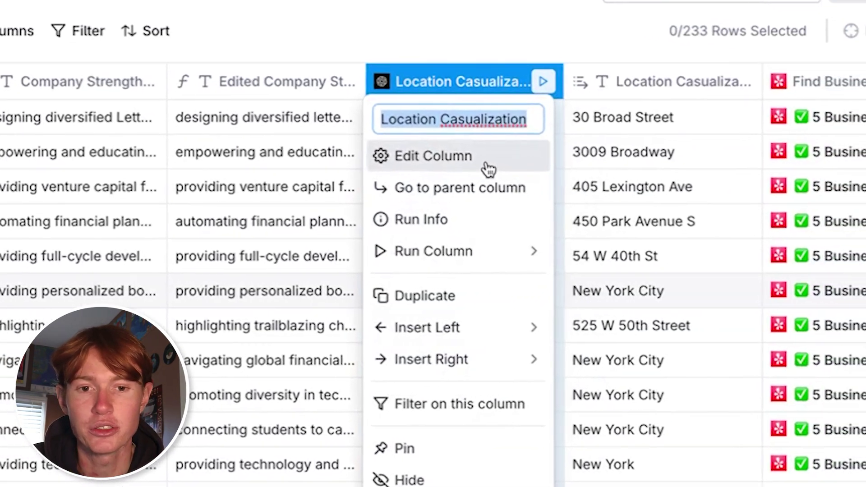
{"action": "left_click", "coordinate": [485, 159]}
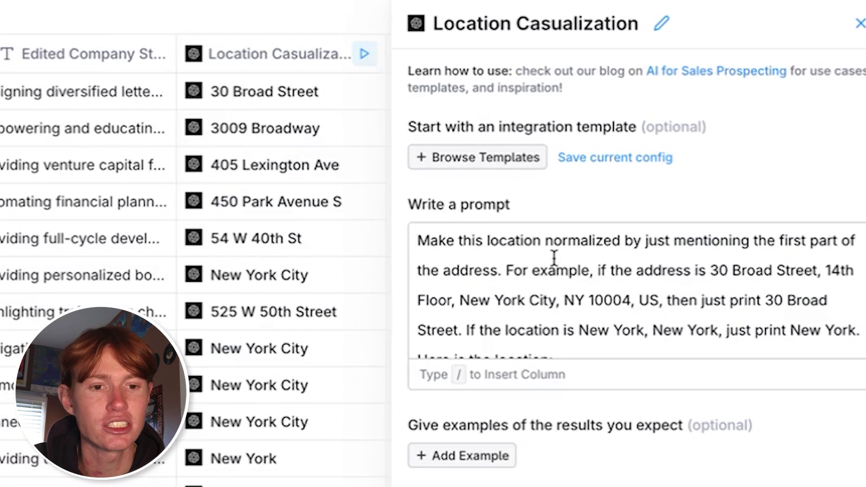
{"action": "scroll", "coordinate": [558, 276], "scroll_direction": "down", "scroll_amount": 1}
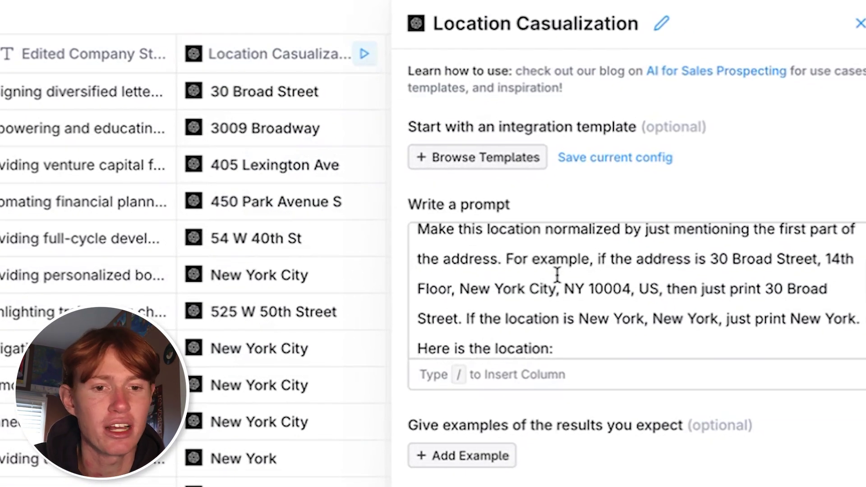
{"action": "scroll", "coordinate": [558, 275], "scroll_direction": "down", "scroll_amount": 1}
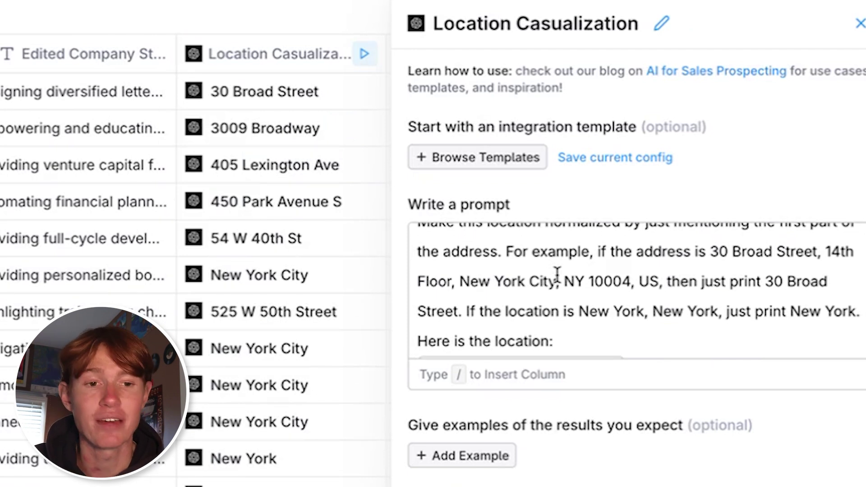
{"action": "scroll", "coordinate": [558, 273], "scroll_direction": "down", "scroll_amount": 1}
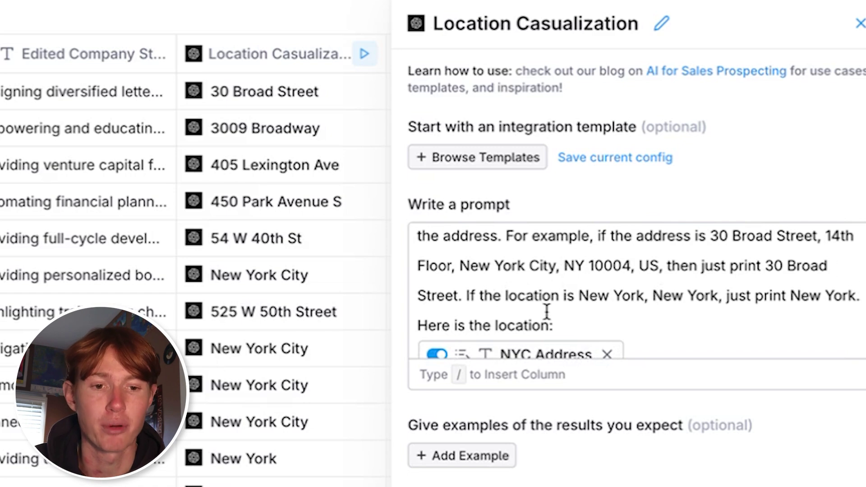
{"action": "scroll", "coordinate": [604, 296], "scroll_direction": "down", "scroll_amount": 1}
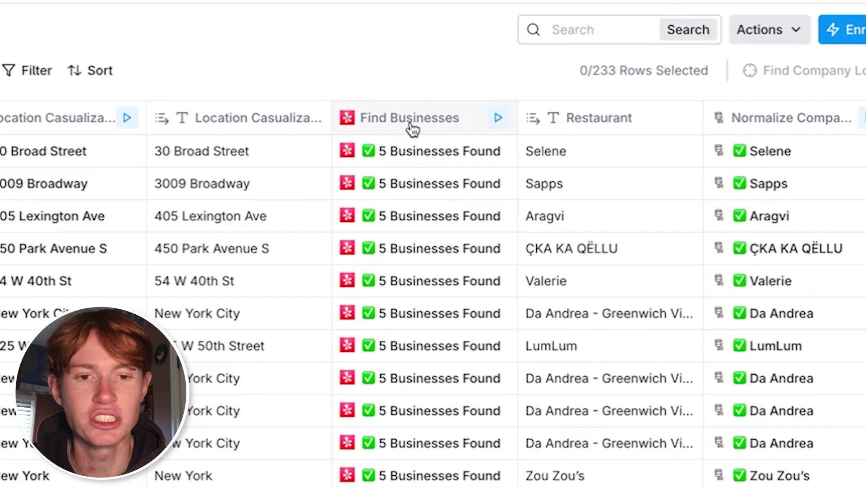
{"action": "left_click", "coordinate": [538, 102]}
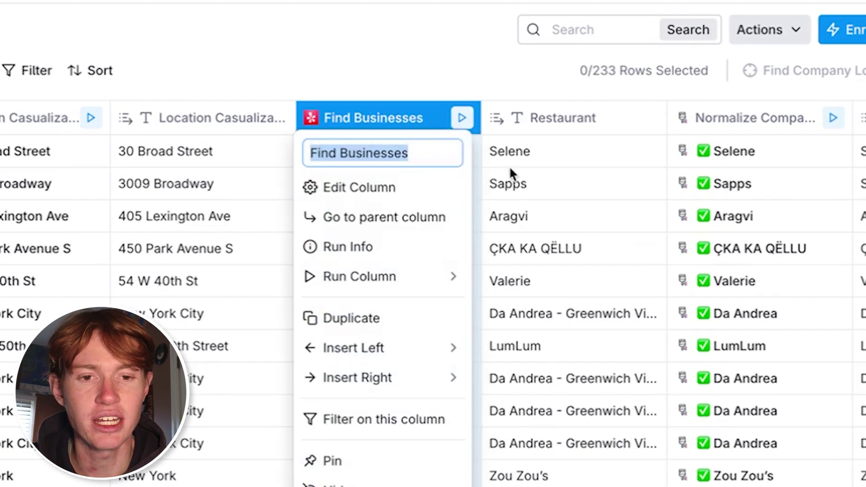
{"action": "left_click", "coordinate": [416, 185]}
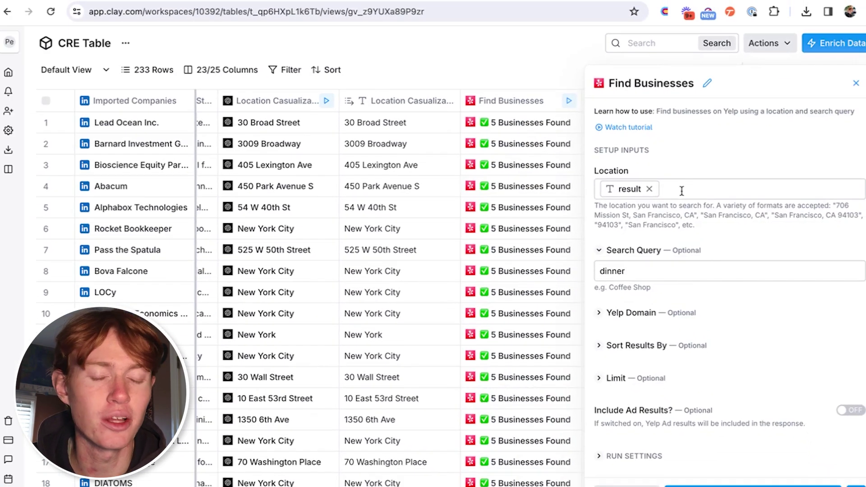
{"action": "mouse_move", "coordinate": [631, 194]}
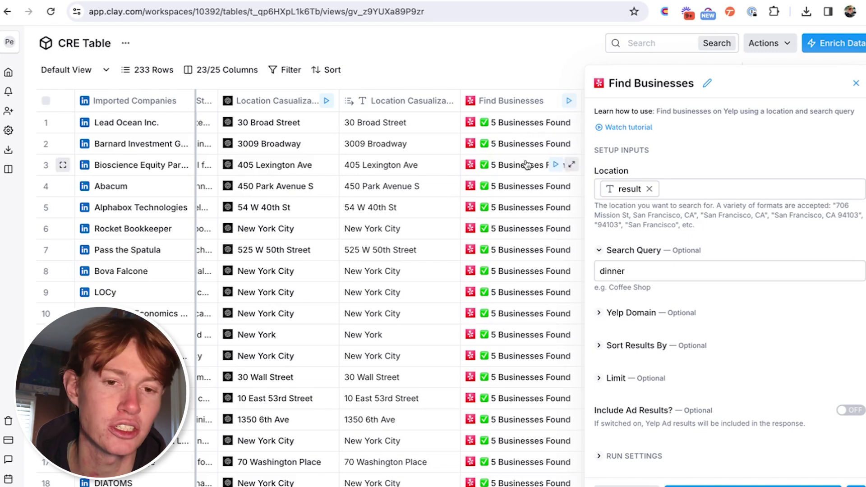
{"action": "left_click", "coordinate": [856, 83]}
Step: Scroll the CRE People Table back to its leftmost columns
{"action": "scroll", "coordinate": [722, 191], "scroll_direction": "left", "scroll_amount": 2}
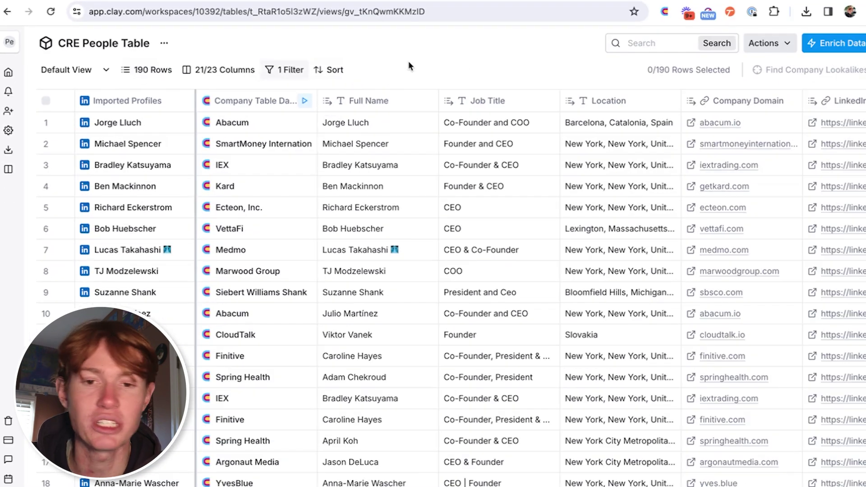
Step: Start a Find People from LinkedIn table and look at the Clay tables for company filtering
{"action": "key", "text": "alt+Left"}
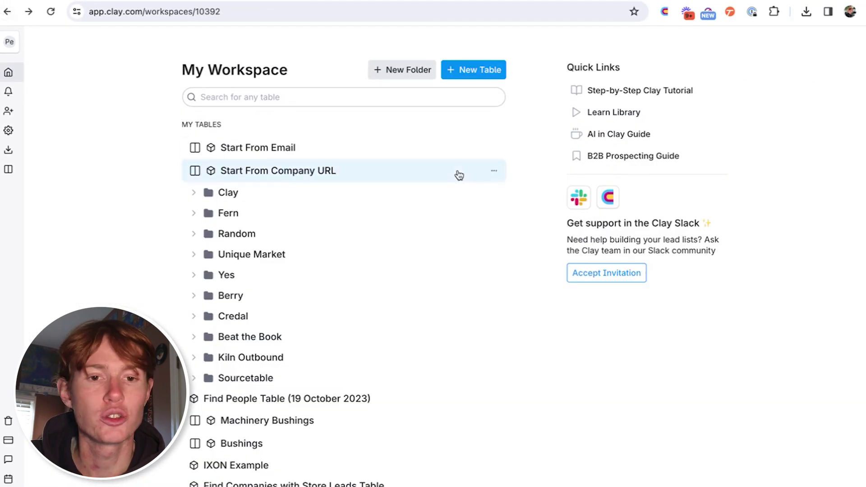
{"action": "left_click", "coordinate": [478, 76]}
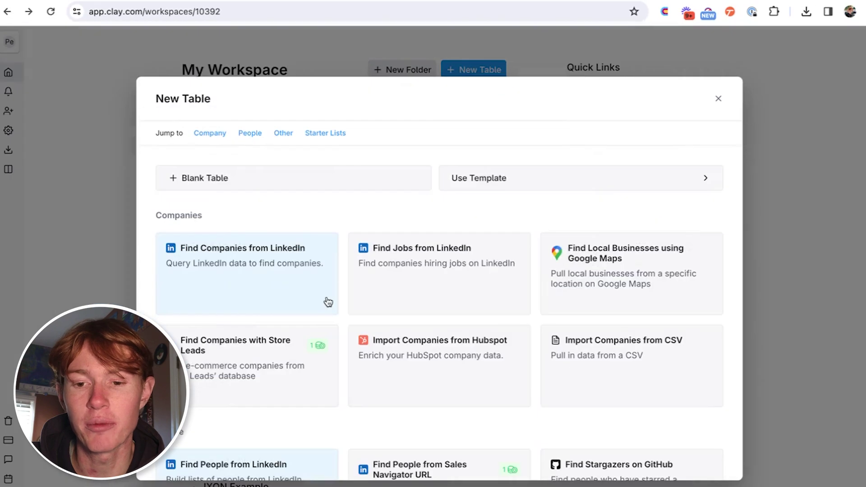
{"action": "scroll", "coordinate": [329, 301], "scroll_direction": "down", "scroll_amount": 2}
{"action": "left_click", "coordinate": [237, 372]}
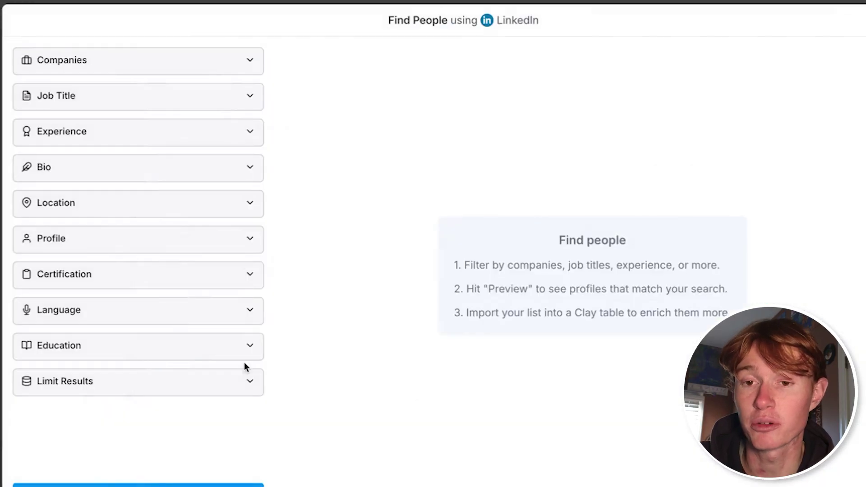
{"action": "left_click", "coordinate": [250, 62]}
{"action": "left_click", "coordinate": [185, 154]}
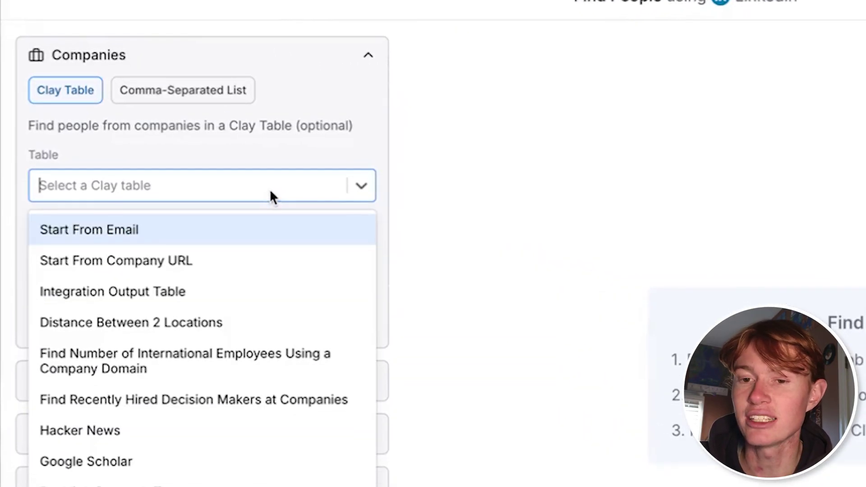
Step: Expand the Job Title, Bio, Experience and Location filter sections
{"action": "scroll", "coordinate": [172, 271], "scroll_direction": "down", "scroll_amount": 10}
{"action": "scroll", "coordinate": [252, 346], "scroll_direction": "down", "scroll_amount": 10}
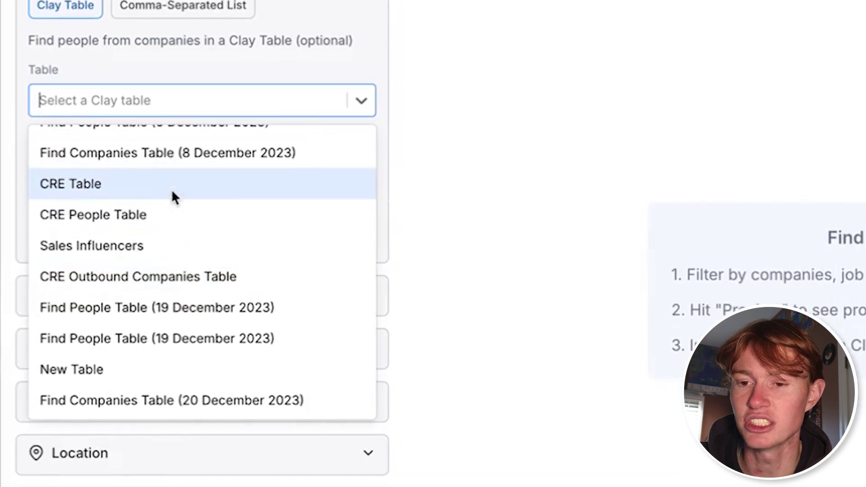
{"action": "left_click", "coordinate": [369, 283]}
{"action": "scroll", "coordinate": [251, 294], "scroll_direction": "down", "scroll_amount": 3}
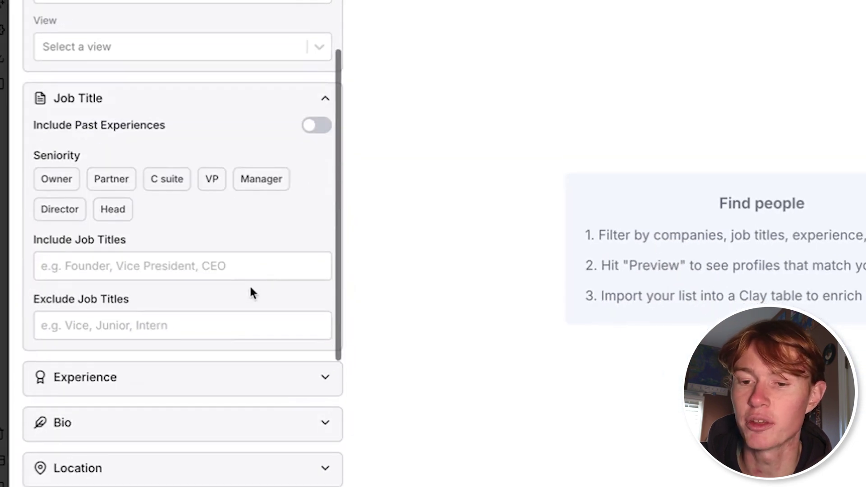
{"action": "scroll", "coordinate": [245, 269], "scroll_direction": "down", "scroll_amount": 4}
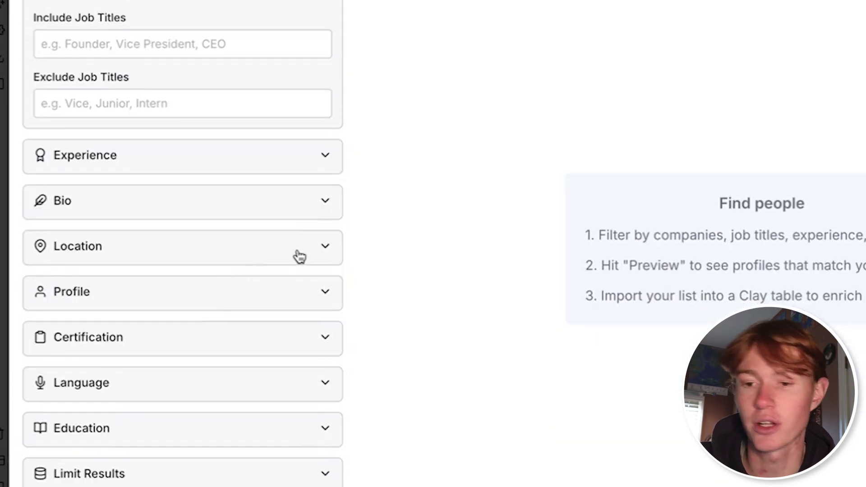
{"action": "left_click", "coordinate": [325, 208]}
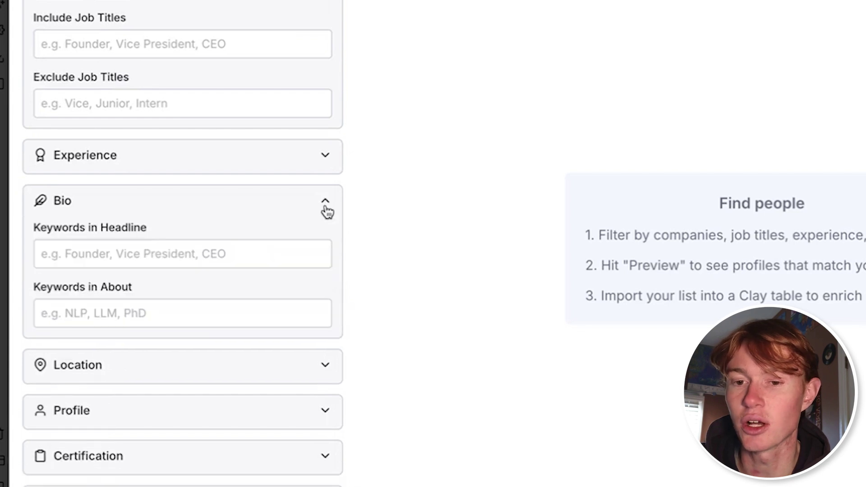
{"action": "left_click", "coordinate": [327, 165]}
{"action": "scroll", "coordinate": [326, 164], "scroll_direction": "down", "scroll_amount": 7}
{"action": "left_click", "coordinate": [326, 247]}
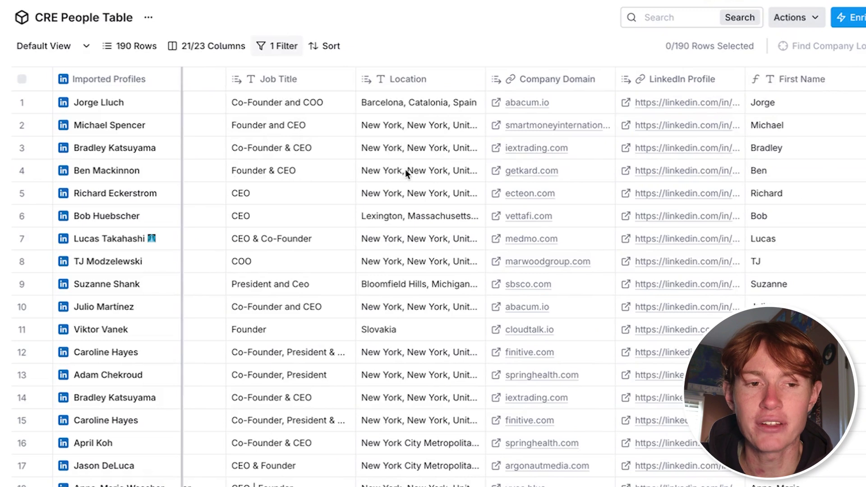
{"action": "scroll", "coordinate": [406, 169], "scroll_direction": "right", "scroll_amount": 7}
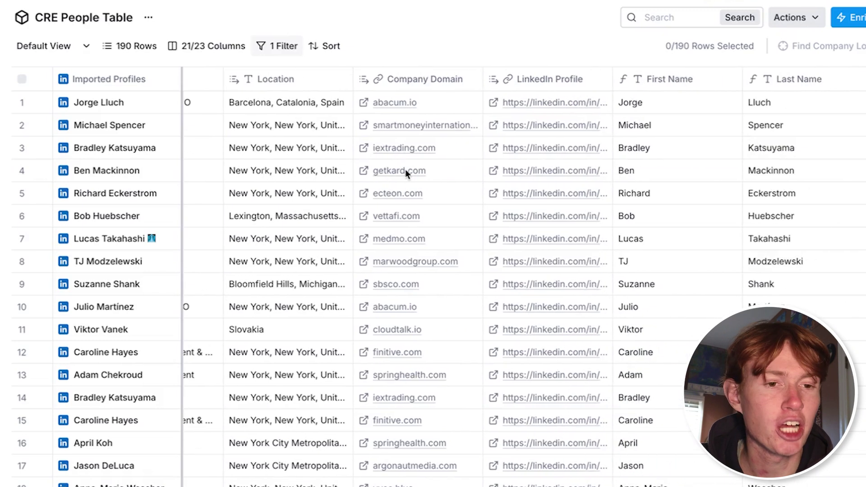
{"action": "scroll", "coordinate": [406, 169], "scroll_direction": "right", "scroll_amount": 5}
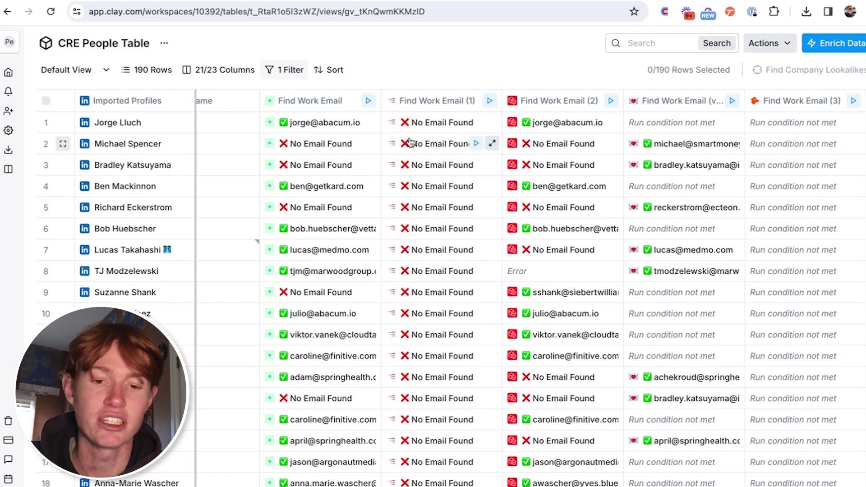
{"action": "scroll", "coordinate": [560, 131], "scroll_direction": "right", "scroll_amount": 5}
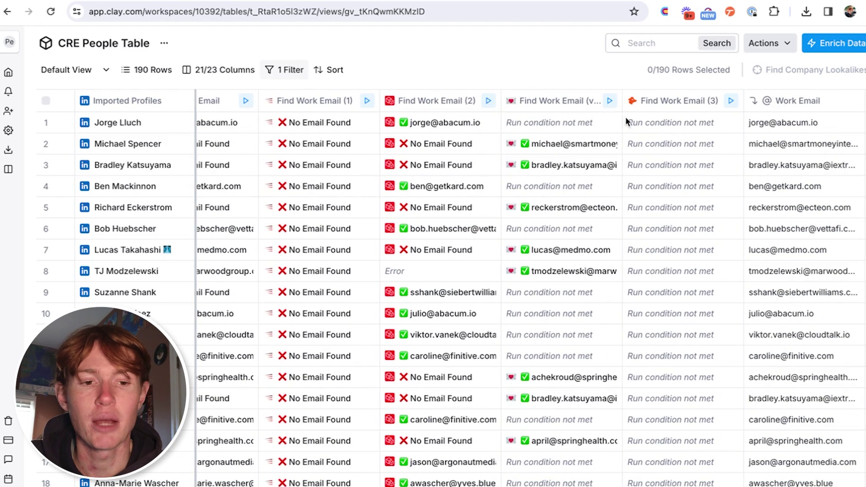
{"action": "scroll", "coordinate": [713, 198], "scroll_direction": "down", "scroll_amount": 10}
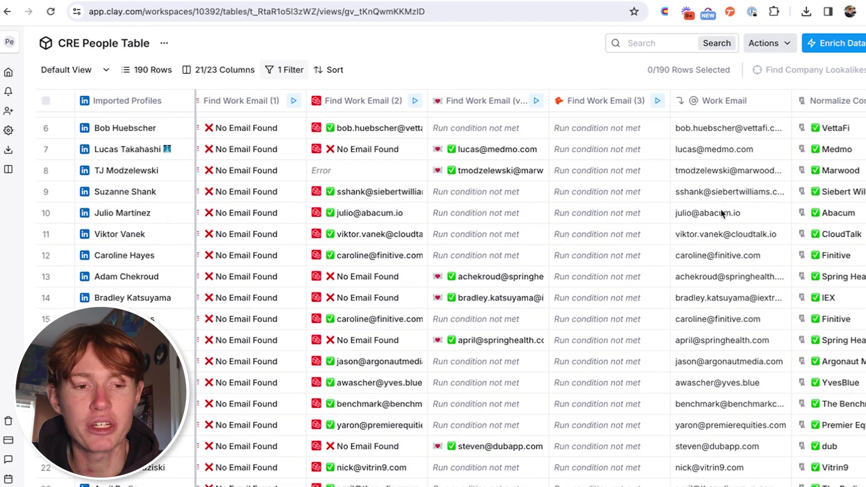
{"action": "scroll", "coordinate": [722, 212], "scroll_direction": "up", "scroll_amount": 10}
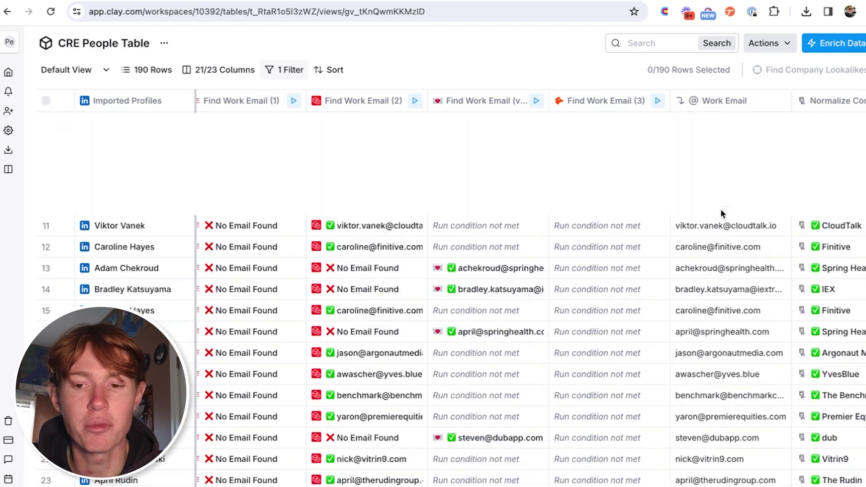
{"action": "scroll", "coordinate": [721, 209], "scroll_direction": "right", "scroll_amount": 10}
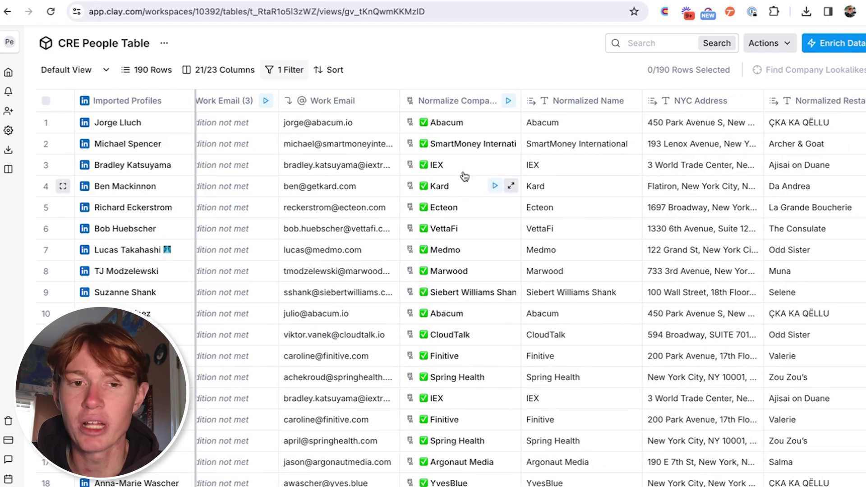
{"action": "scroll", "coordinate": [587, 170], "scroll_direction": "right", "scroll_amount": 8}
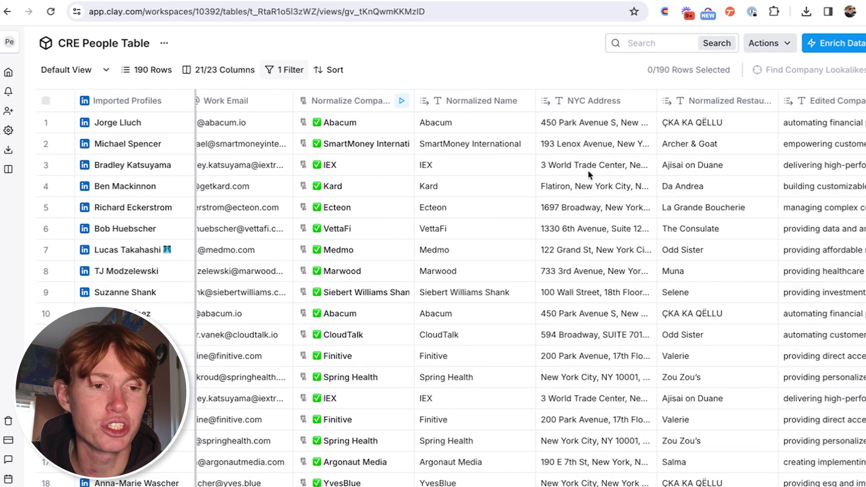